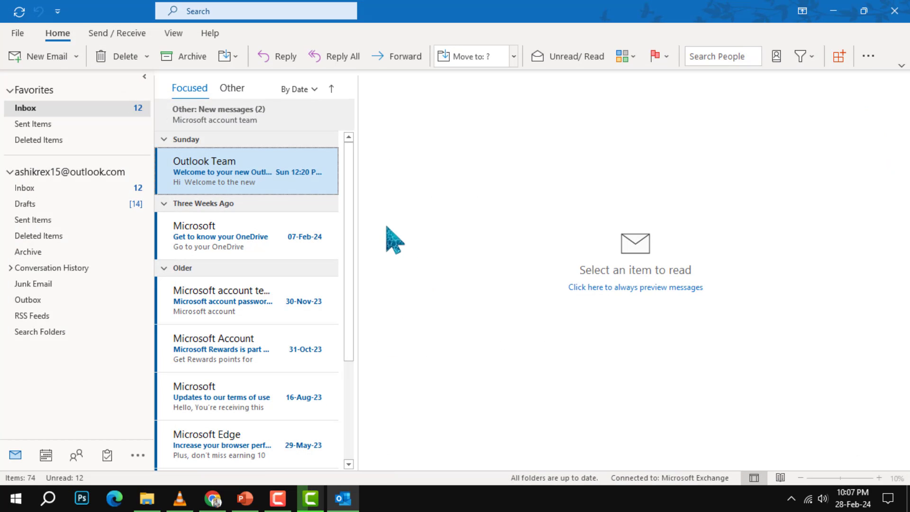
# - Open Outlook Options from the File menu and show the Calendar settings page
pyautogui.click(18, 34)
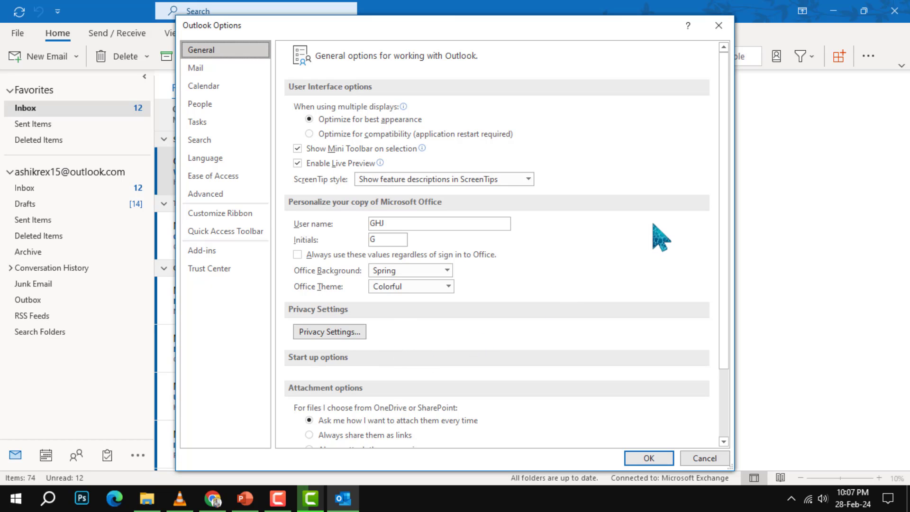
pyautogui.click(236, 102)
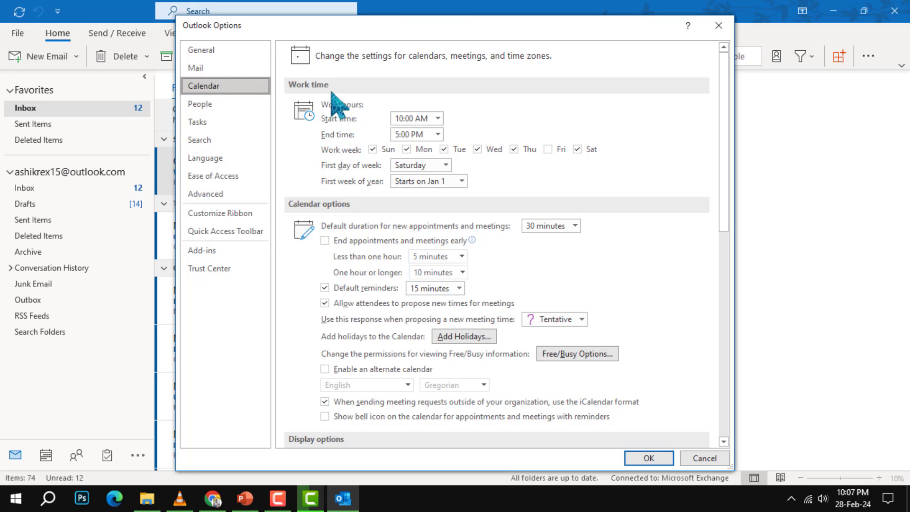
# - Set the work-hours start time to 9:00 AM, leaving the end time at 5:00 PM
pyautogui.click(426, 118)
pyautogui.click(438, 119)
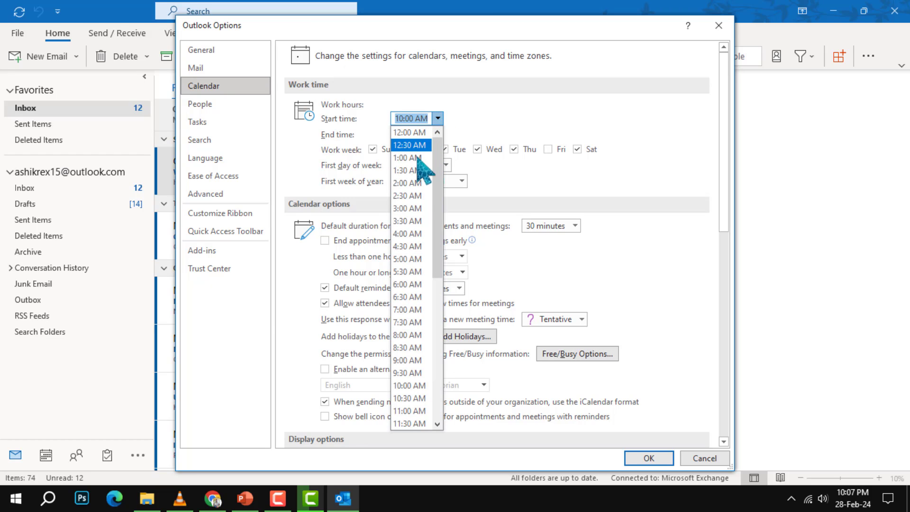
pyautogui.scroll(-1, 416, 359)
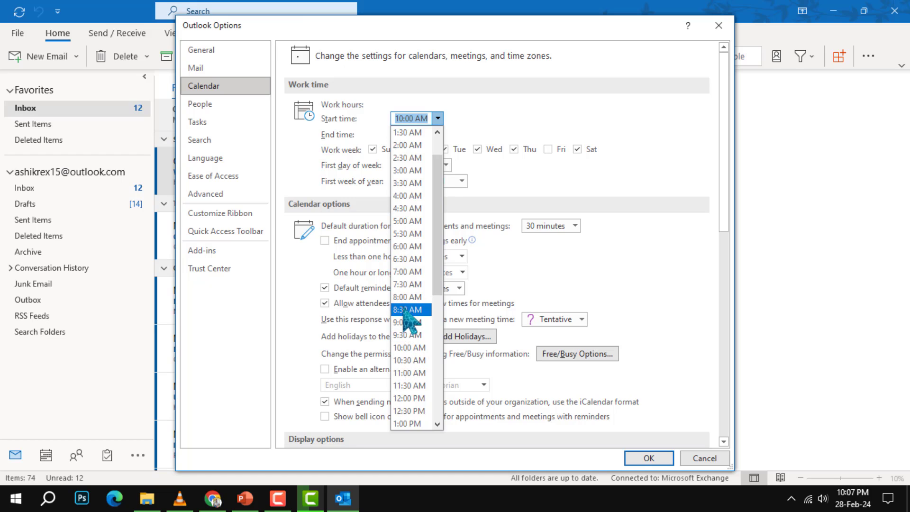
pyautogui.click(407, 298)
pyautogui.click(438, 119)
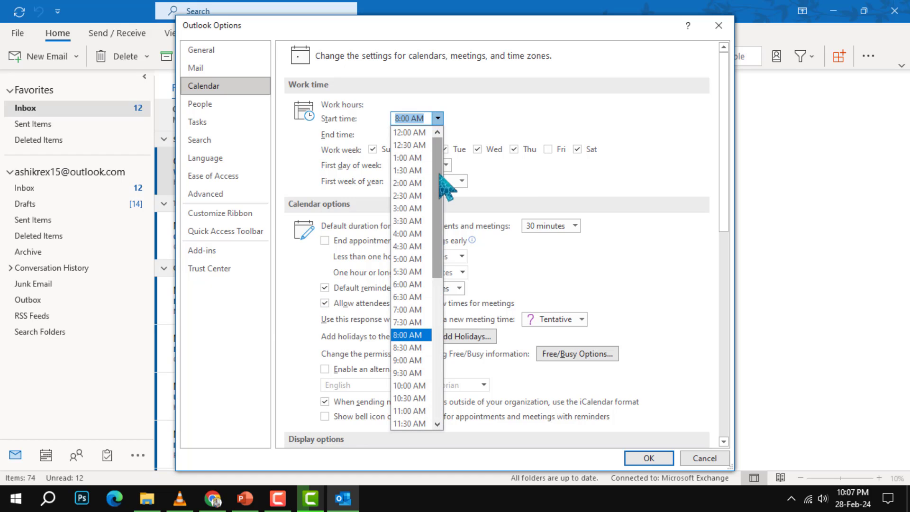
pyautogui.click(418, 361)
pyautogui.click(437, 119)
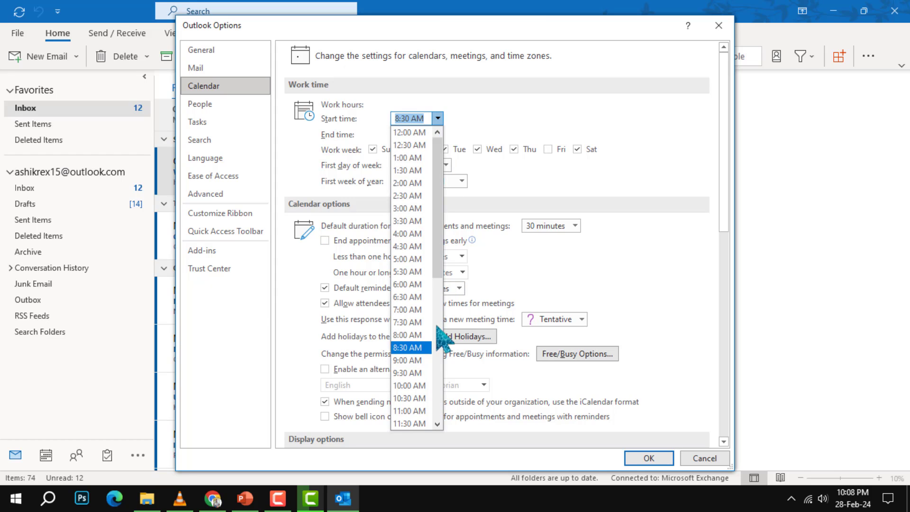
pyautogui.click(414, 361)
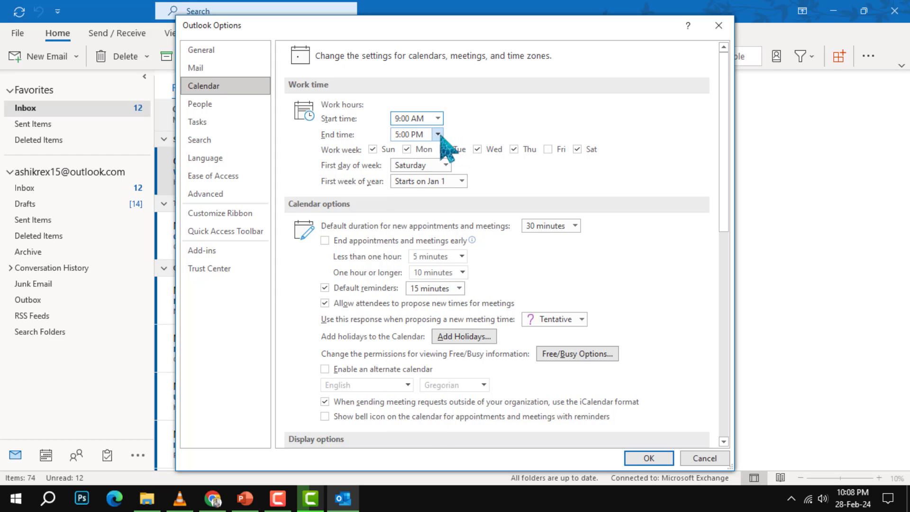
pyautogui.click(438, 134)
pyautogui.click(441, 135)
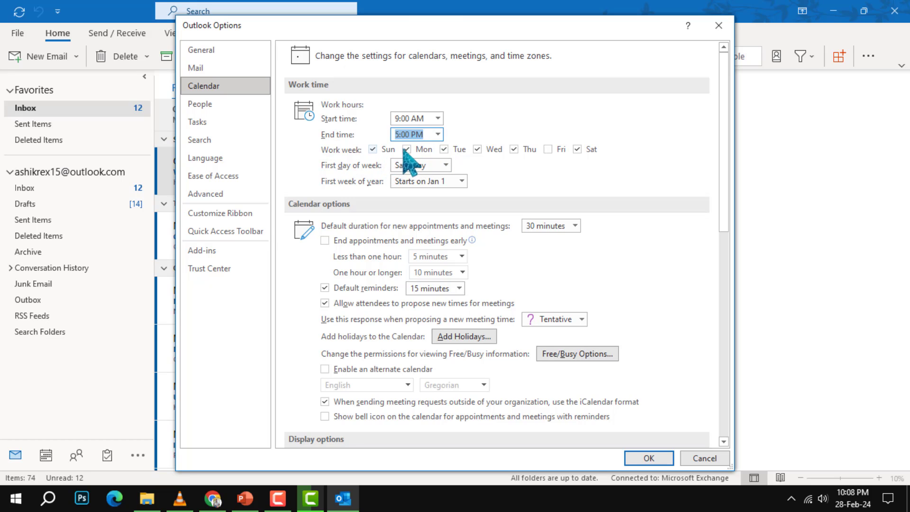
# - Tick only Sunday through Thursday in Work week, leaving Friday and Saturday unchecked
pyautogui.click(581, 151)
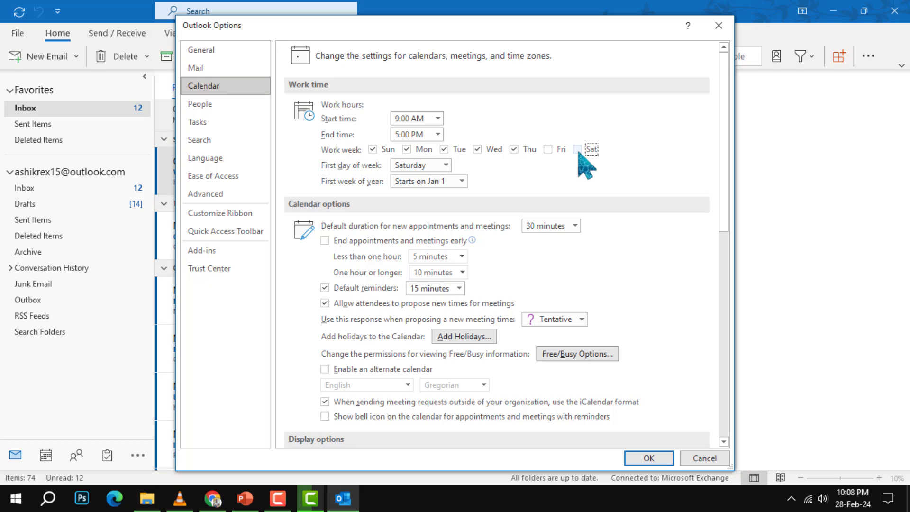
pyautogui.click(553, 148)
pyautogui.click(577, 149)
pyautogui.click(577, 150)
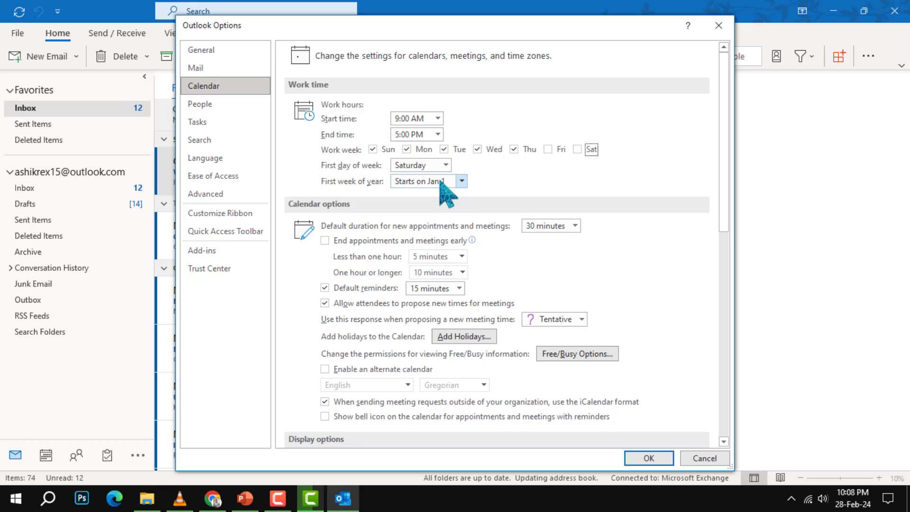
# - Set the first day of week to Sunday and the first week of year to First 4-day week
pyautogui.click(445, 165)
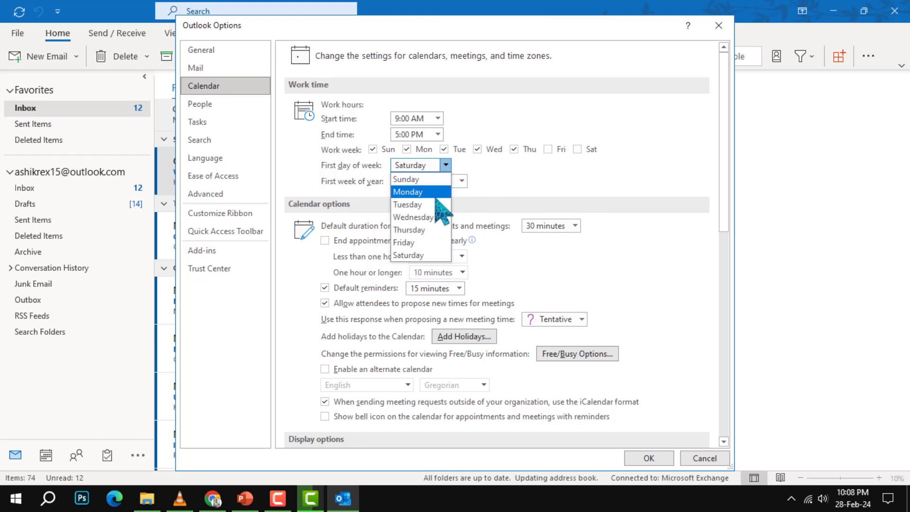
pyautogui.click(406, 179)
pyautogui.click(461, 181)
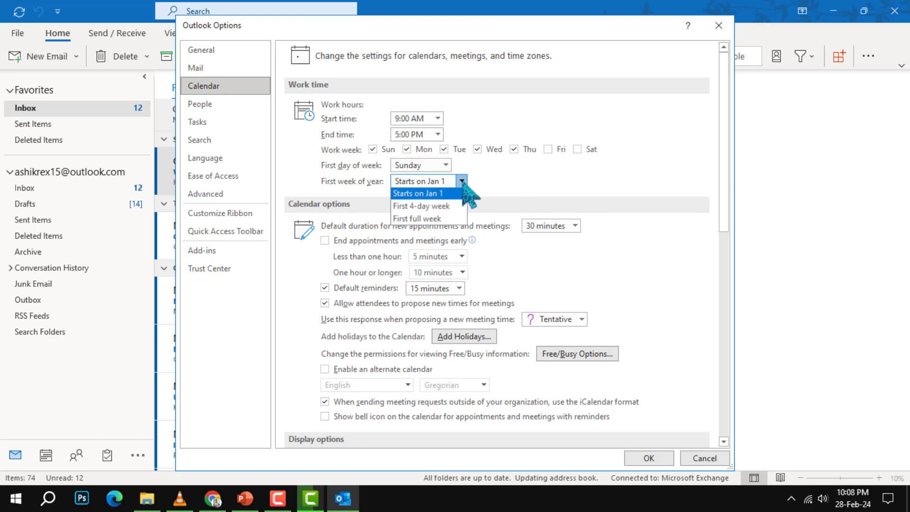
pyautogui.click(456, 209)
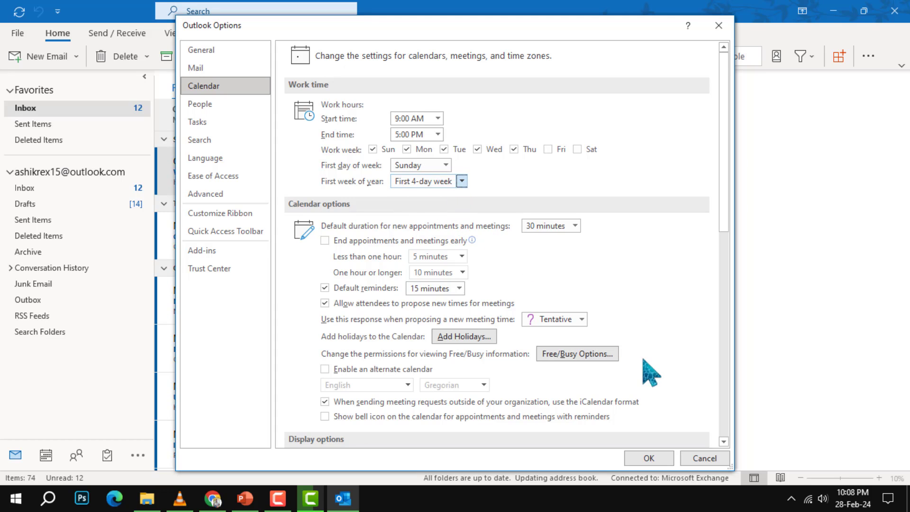
pyautogui.scroll(-2, 481, 178)
pyautogui.scroll(-1, 481, 178)
pyautogui.scroll(1, 481, 179)
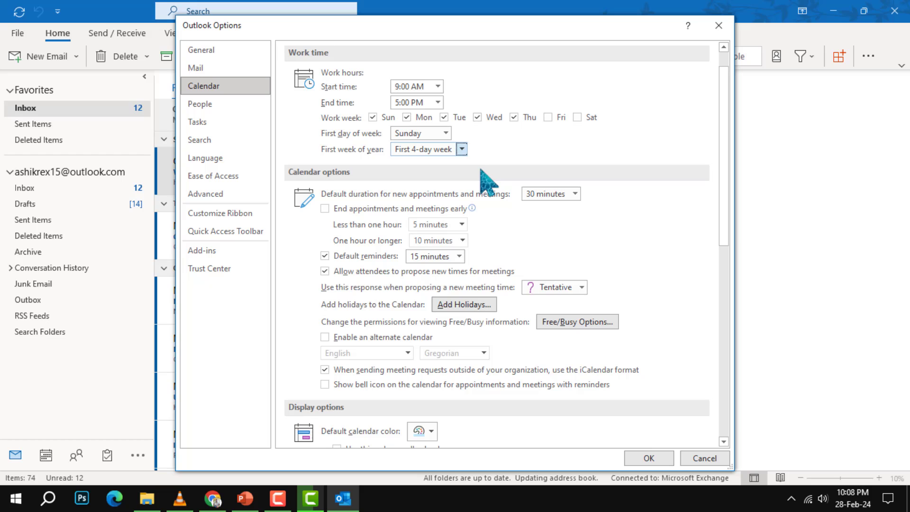
# - Change the first day of week to Monday and the first week of year to First full week
pyautogui.click(445, 133)
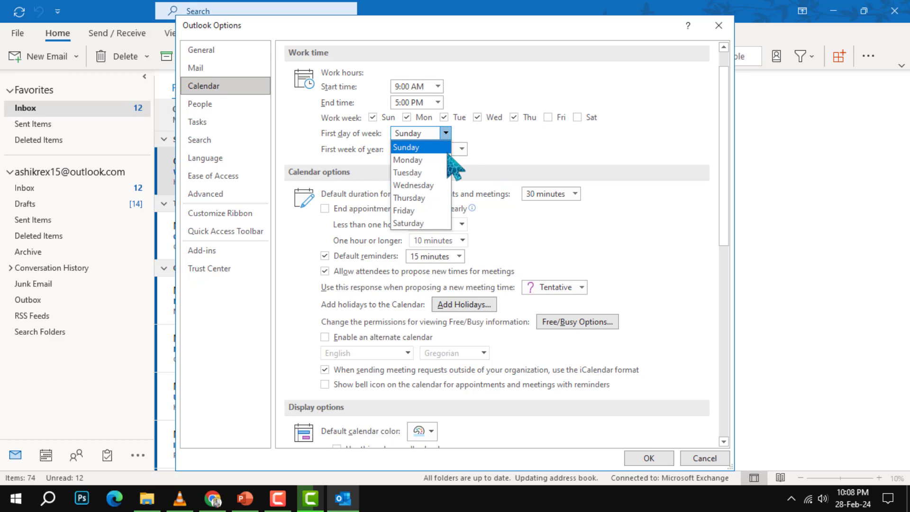
pyautogui.click(433, 161)
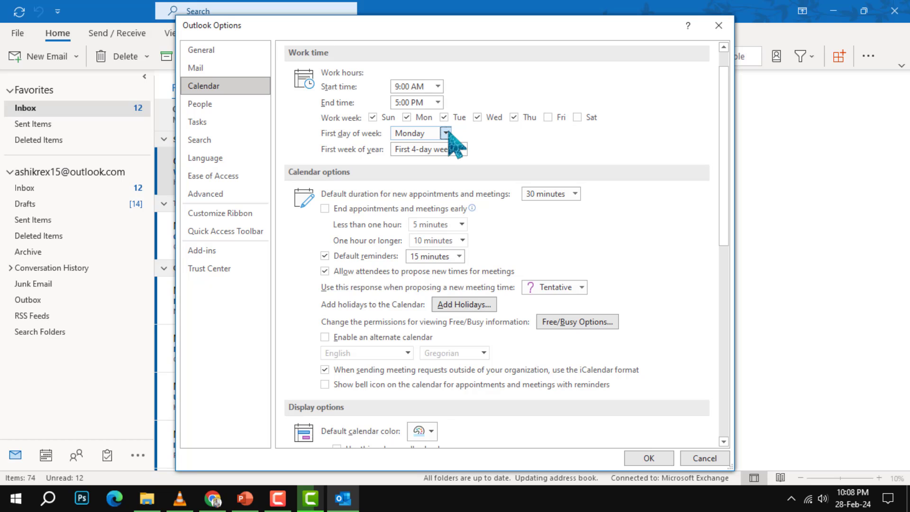
pyautogui.click(462, 149)
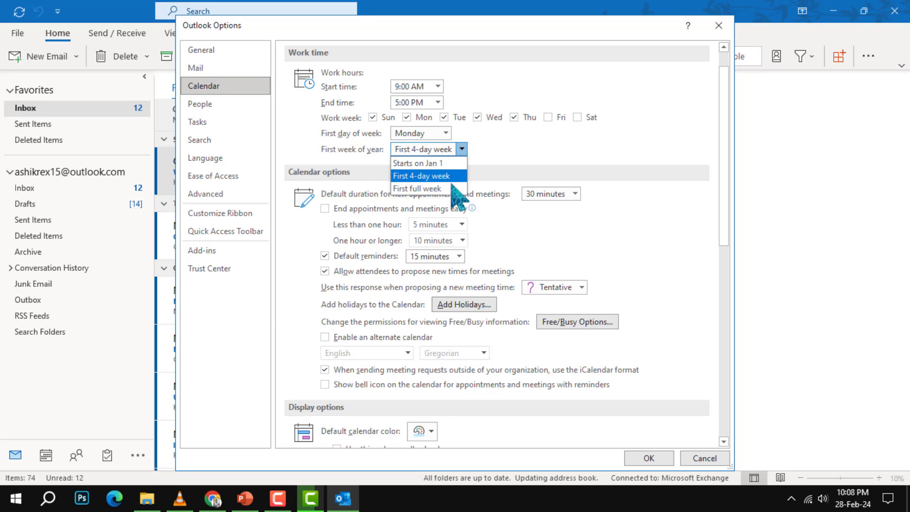
pyautogui.click(452, 189)
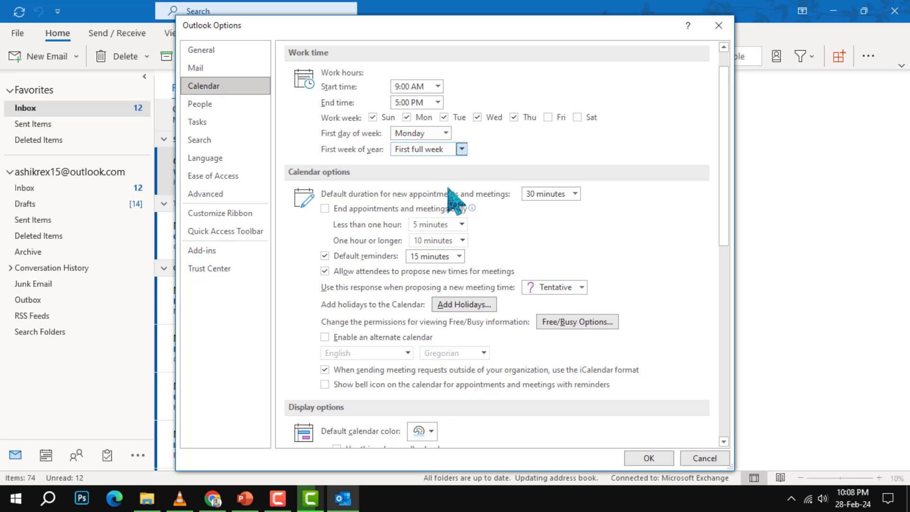
# - Apply the calendar work-time settings with OK, closing Outlook Options
pyautogui.click(646, 459)
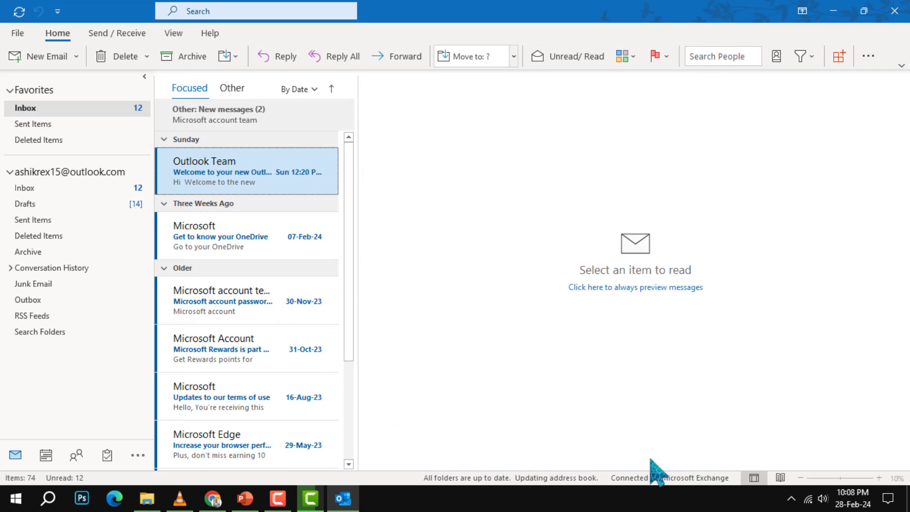